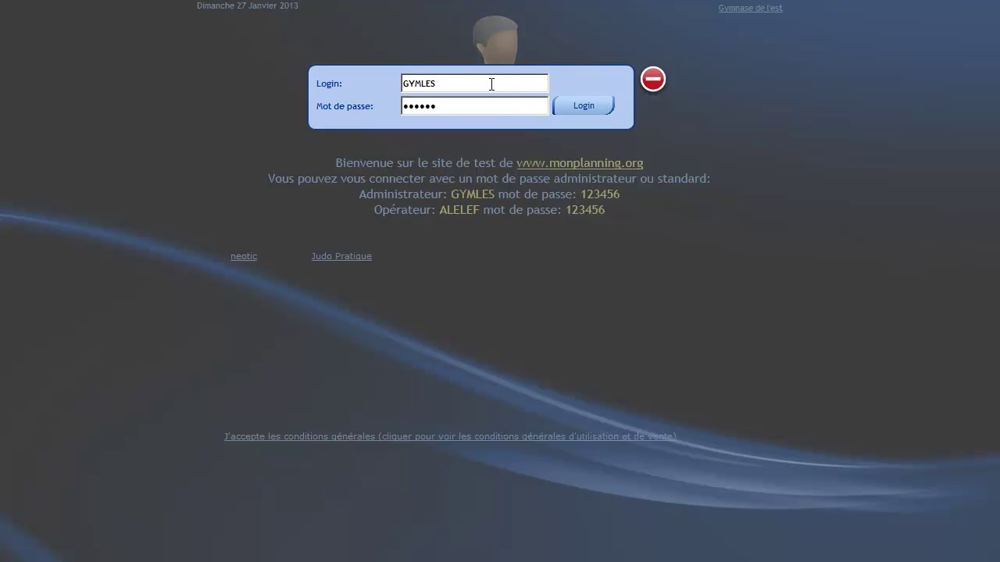
- Sign in with the Dojo club login and its password to reach the 27 January 2013 planning
{"action": "left_click_drag", "start_coordinate": [491, 84], "coordinate": [392, 84]}
{"action": "type", "text": "DOJCLU"}
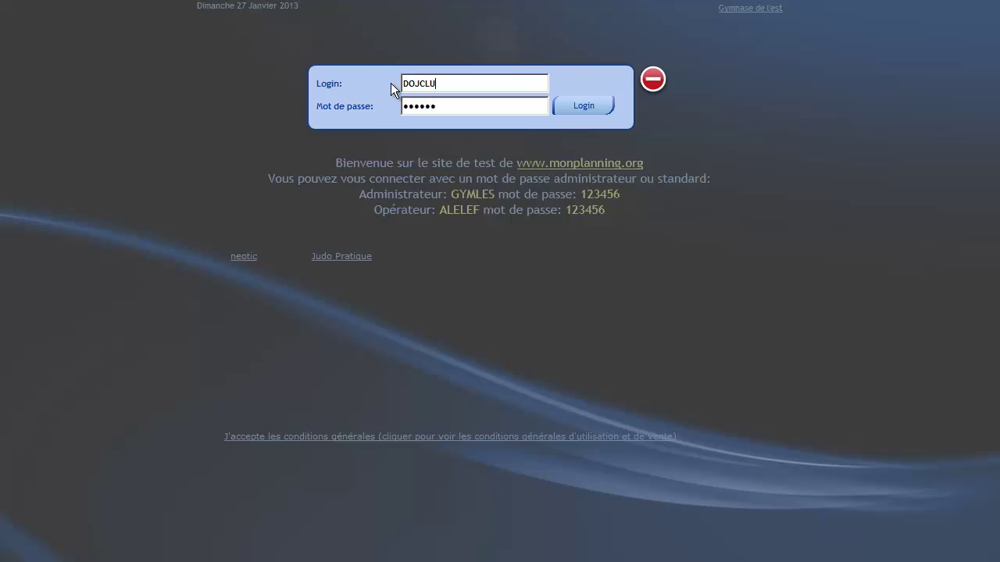
{"action": "key", "text": "Tab"}
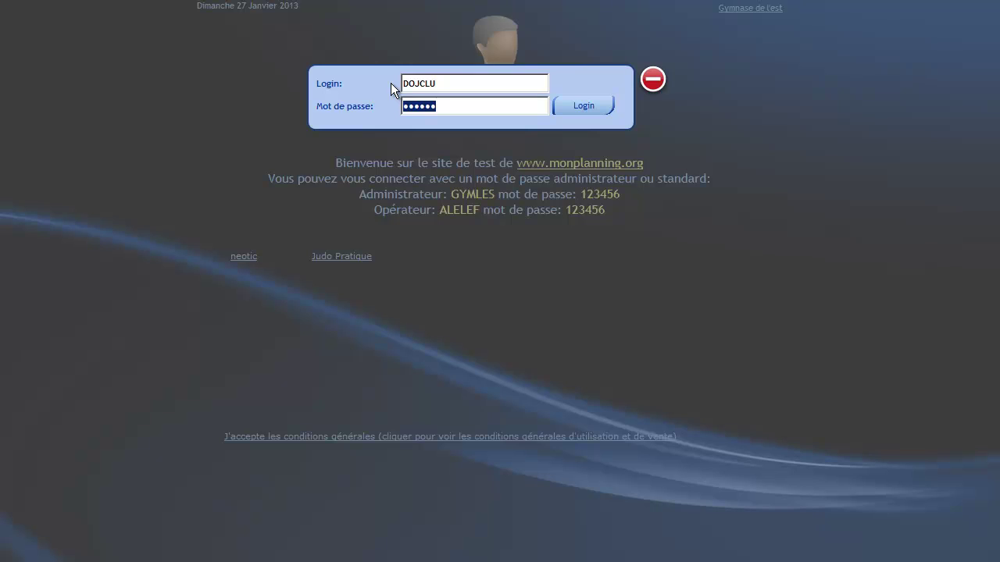
{"action": "type", "text": "123456"}
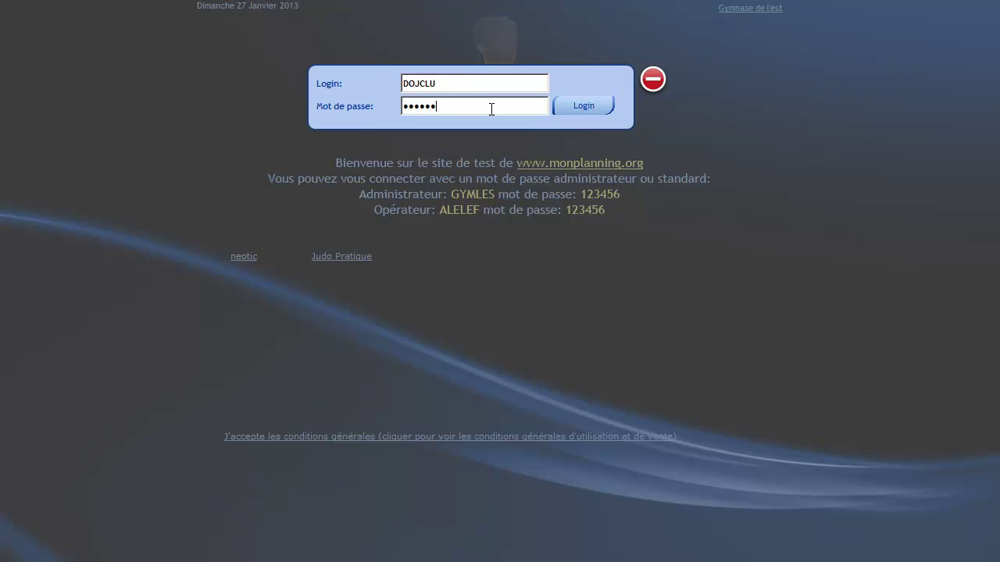
{"action": "left_click", "coordinate": [572, 109]}
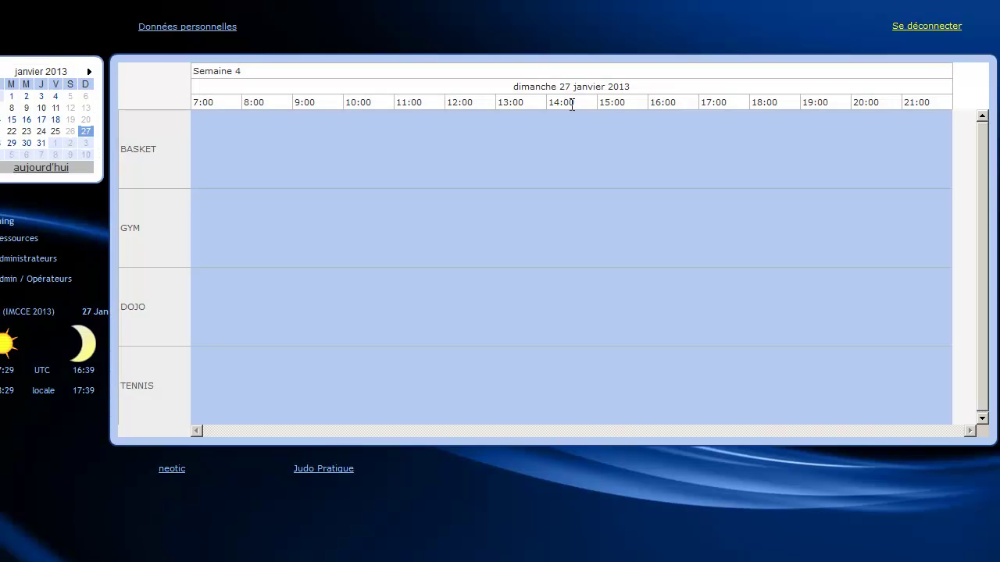
- Go to Données personnelles, then pick 10 in the February mini-calendar to show that day's planning
{"action": "left_click", "coordinate": [175, 33]}
{"action": "left_click", "coordinate": [85, 156]}
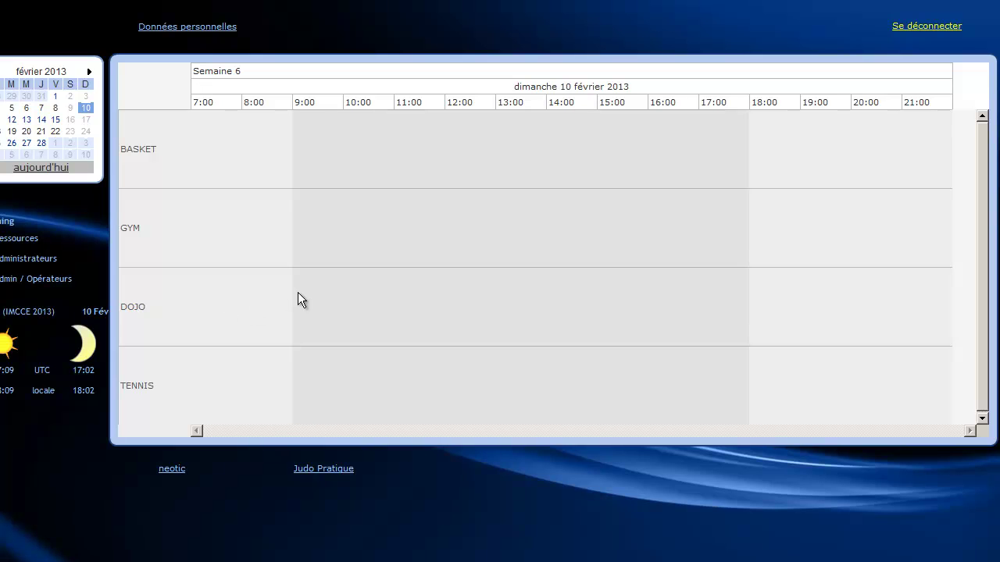
- Reserve the DOJO row 09:00–18:00 described 'Compétition inter-équipe', then go to its contacts
{"action": "left_click_drag", "start_coordinate": [293, 269], "coordinate": [752, 317]}
{"action": "type", "text": "C"}
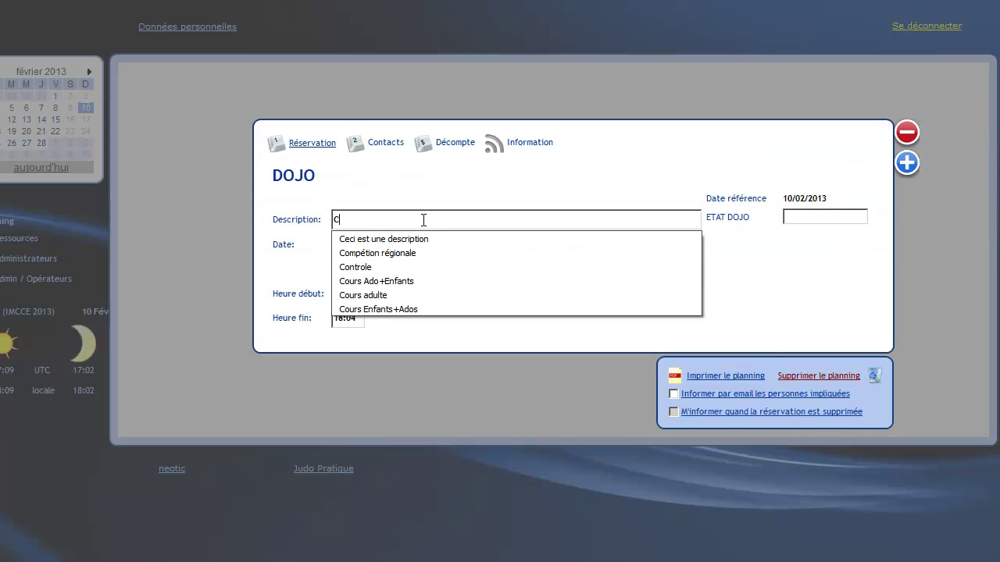
{"action": "type", "text": "ompatition inter-"}
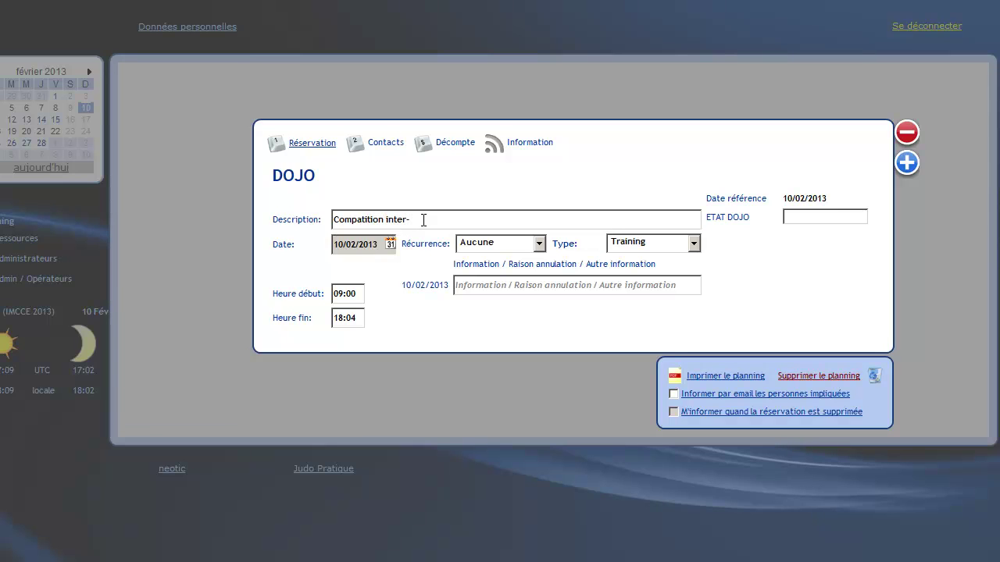
{"action": "key", "text": "Left"}
{"action": "key", "text": "Left"}
{"action": "key", "text": "Left"}
{"action": "key", "text": "Left"}
{"action": "key", "text": "Left"}
{"action": "key", "text": "Left"}
{"action": "key", "text": "Left"}
{"action": "key", "text": "Left"}
{"action": "key", "text": "Left"}
{"action": "key", "text": "Left"}
{"action": "key", "text": "Left"}
{"action": "key", "text": "Left"}
{"action": "key", "text": "Left"}
{"action": "key", "text": "BackSpace"}
{"action": "type", "text": "é"}
{"action": "key", "text": "End"}
{"action": "key", "text": "BackSpace"}
{"action": "type", "text": "équipe"}
{"action": "key", "text": "BackSpace"}
{"action": "type", "text": "0"}
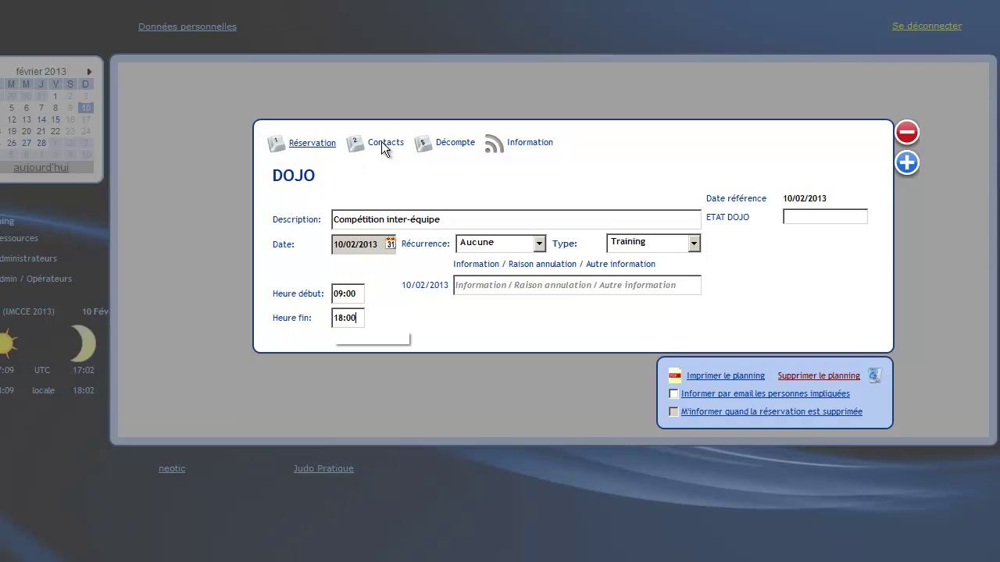
{"action": "left_click", "coordinate": [381, 142]}
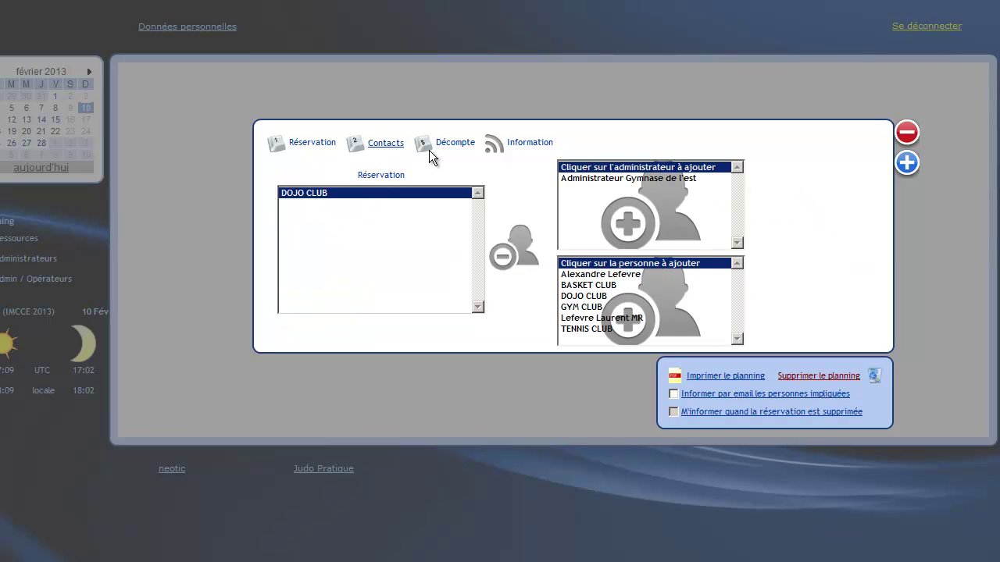
- Add a person from the list as a booking contact, then view the Décompte details
{"action": "left_click", "coordinate": [584, 275]}
{"action": "left_click", "coordinate": [465, 238]}
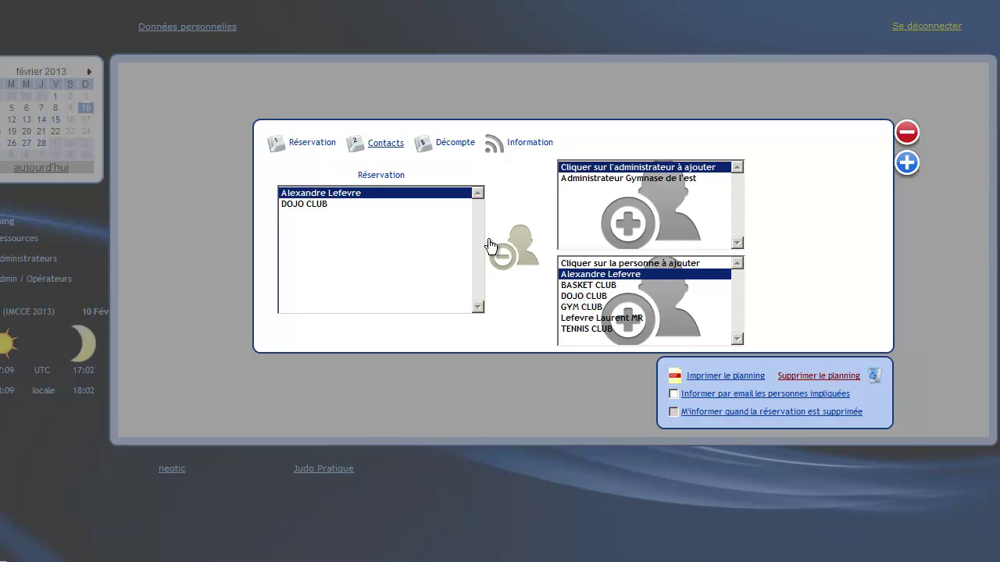
{"action": "left_click", "coordinate": [449, 143]}
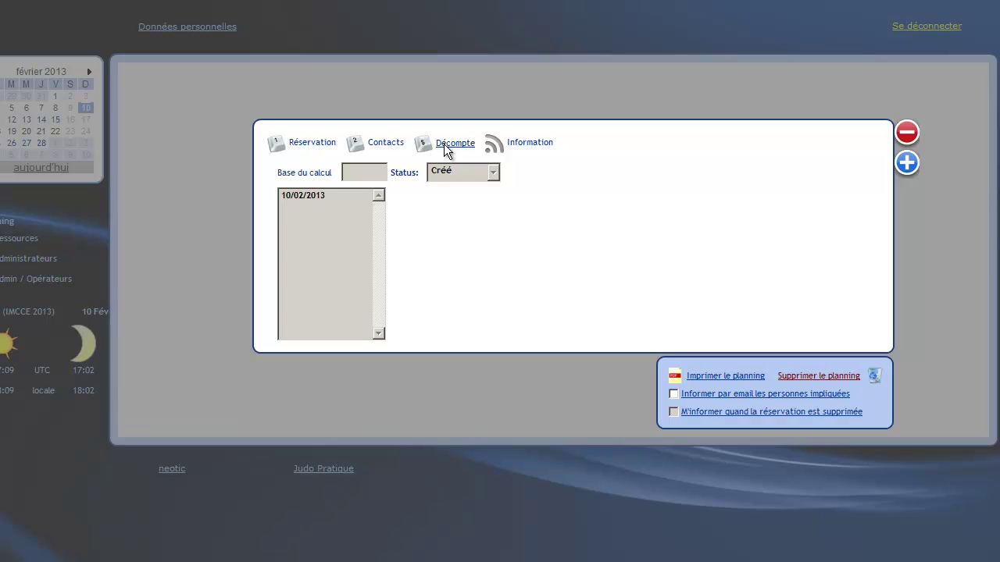
- Begin the Information note with 'Compétition inter-équipe', correcting the spelling via suggestions
{"action": "left_click", "coordinate": [521, 144]}
{"action": "left_click", "coordinate": [437, 213]}
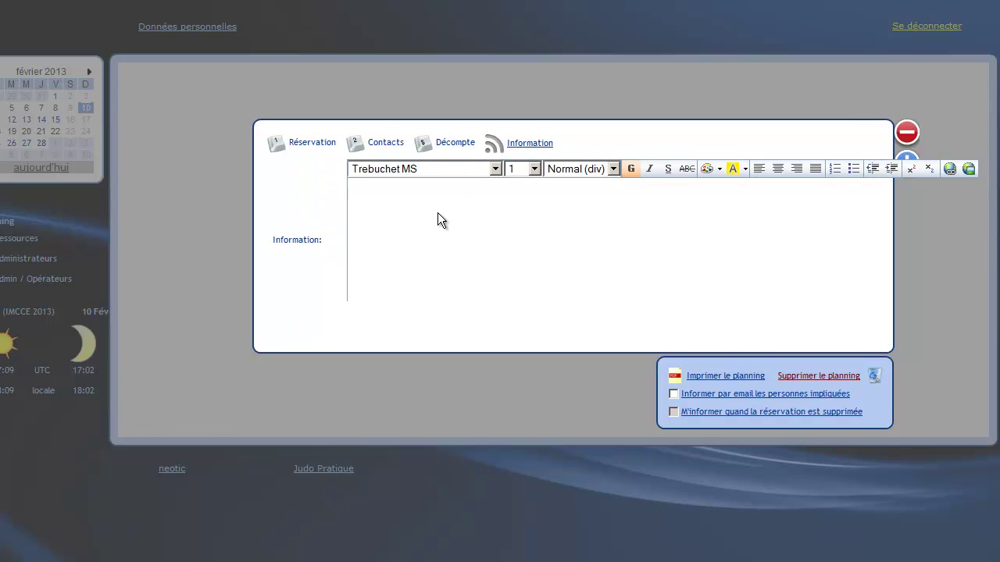
{"action": "type", "text": "Compétion inte"}
{"action": "type", "text": "it"}
{"action": "key", "text": "BackSpace"}
{"action": "key", "text": "BackSpace"}
{"action": "type", "text": "it"}
{"action": "key", "text": "Right"}
{"action": "key", "text": "Right"}
{"action": "key", "text": "Right"}
{"action": "key", "text": "Right"}
{"action": "key", "text": "Right"}
{"action": "key", "text": "Right"}
{"action": "key", "text": "Right"}
{"action": "key", "text": "Right"}
{"action": "type", "text": "equite"}
{"action": "right_click", "coordinate": [372, 192]}
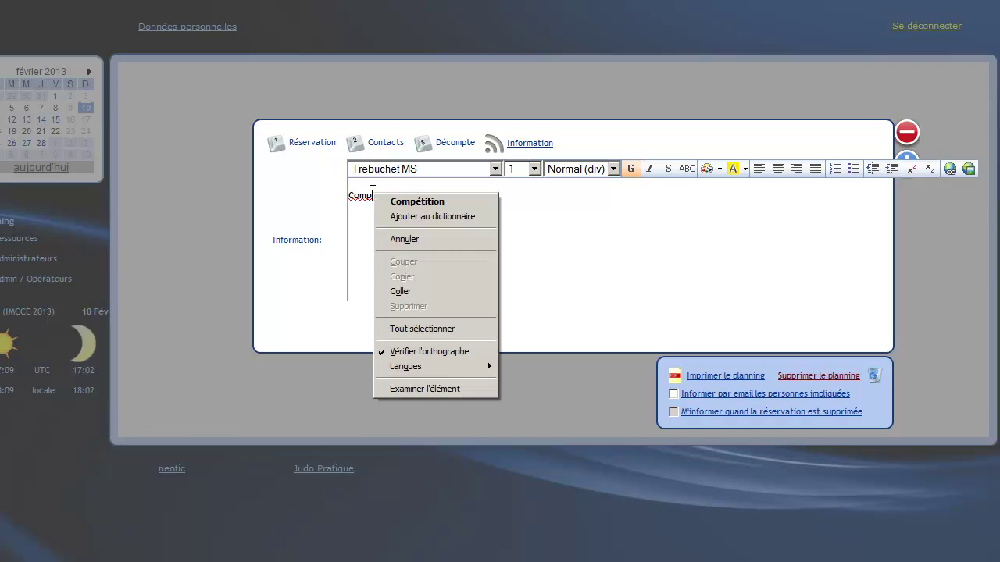
{"action": "left_click", "coordinate": [461, 200]}
{"action": "key", "text": "BackSpace"}
- Finish the note with 'toute catégorie' plus the contact's name and e-mail, and save the booking
{"action": "type", "text": "pe"}
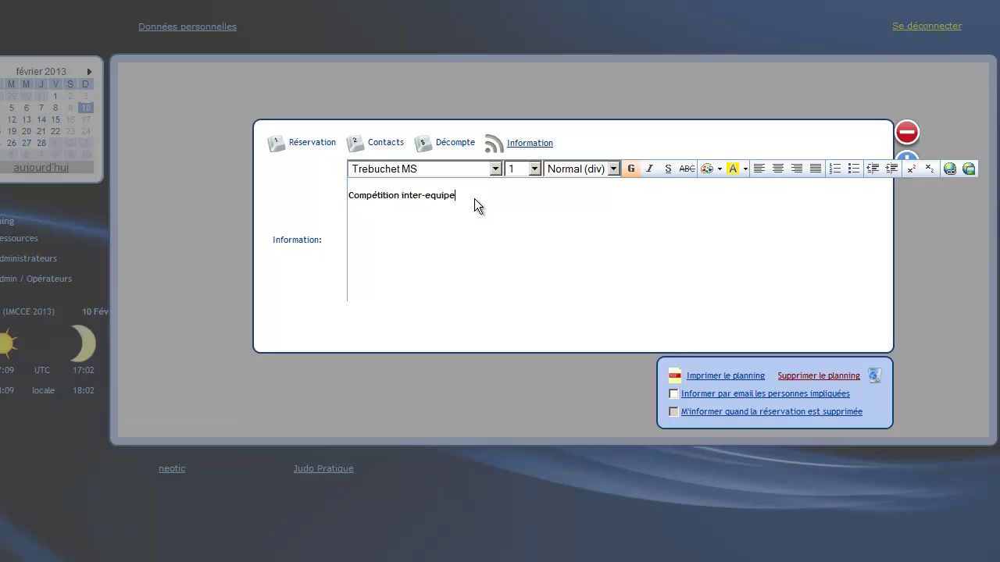
{"action": "type", "text": ": toute cat"}
{"action": "type", "text": "égorie. "}
{"action": "type", "text": "Conta"}
{"action": "type", "text": "ct:"}
{"action": "type", "text": " L. Lefevre"}
{"action": "type", "text": ":"}
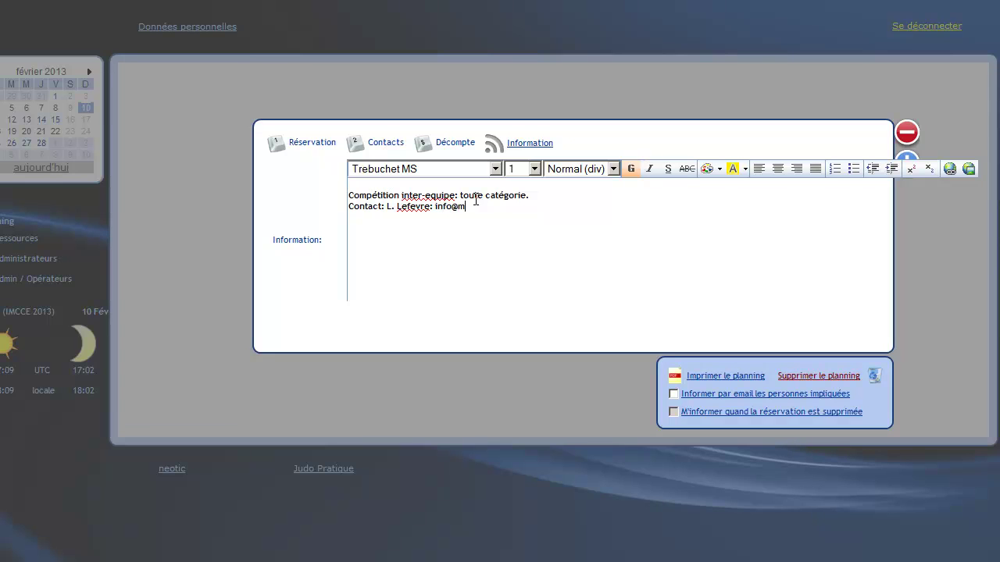
{"action": "left_click", "coordinate": [908, 161]}
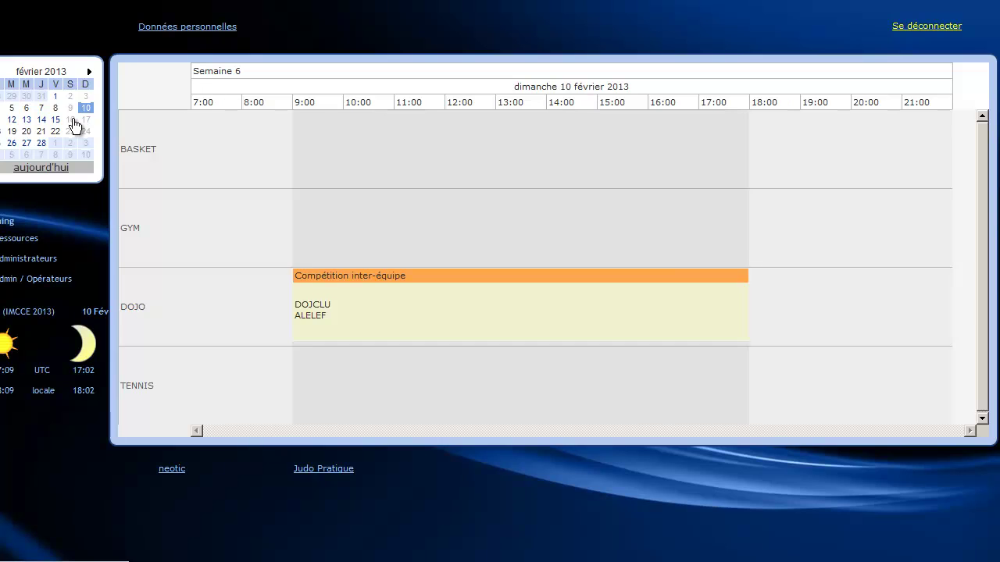
- Show Saturday 16 February 2013 and mark a DOJO slot, giving a 14:05–15:40 booking form
{"action": "left_click", "coordinate": [72, 120]}
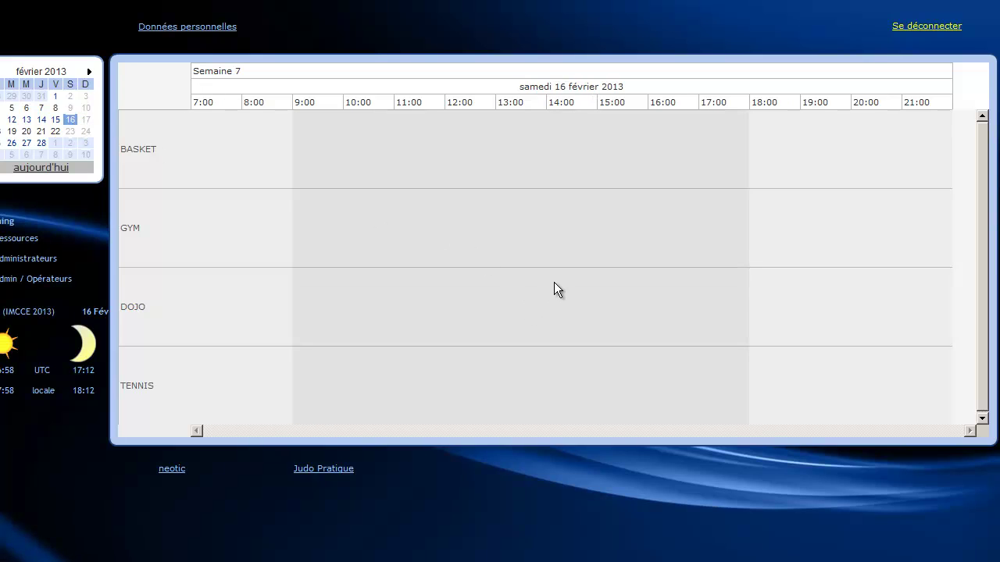
{"action": "left_click_drag", "start_coordinate": [554, 282], "coordinate": [632, 283]}
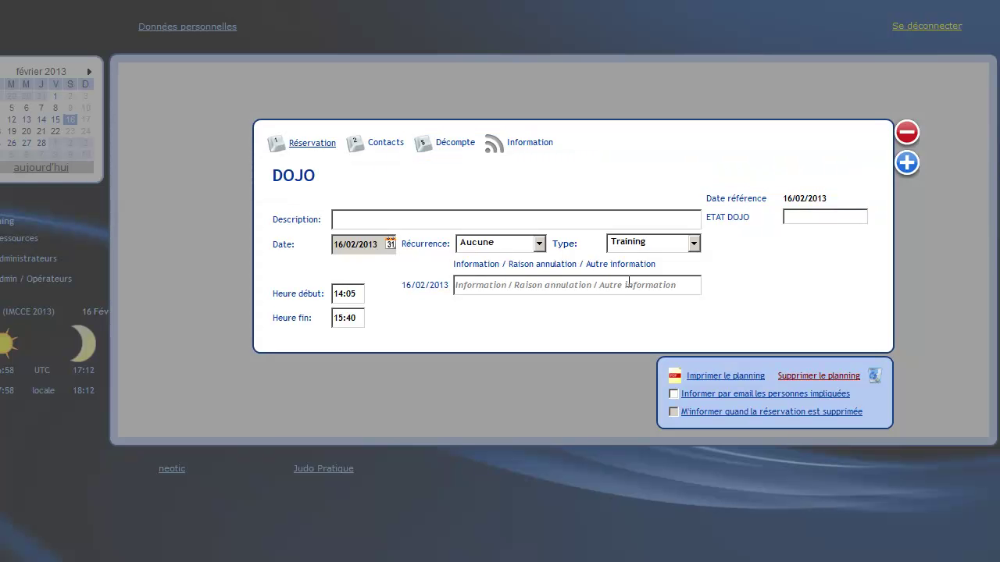
- Describe the booking 'Kata', set Récurrence to Hebdomadaire, and change the end date to 23/02/2014
{"action": "type", "text": "Kata"}
{"action": "left_click", "coordinate": [538, 244]}
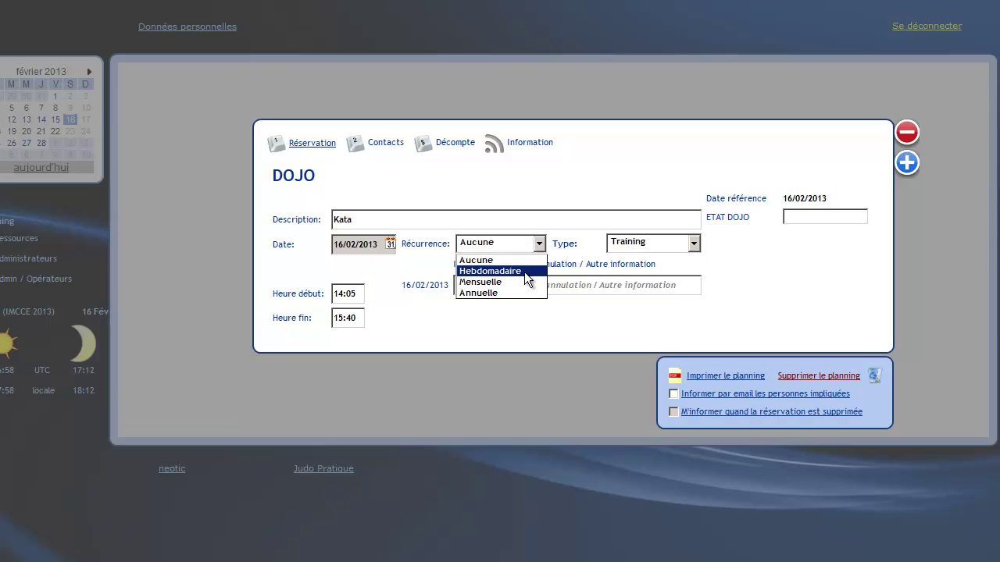
{"action": "left_click", "coordinate": [524, 271]}
{"action": "left_click", "coordinate": [386, 267]}
{"action": "key", "text": "BackSpace"}
{"action": "type", "text": "4"}
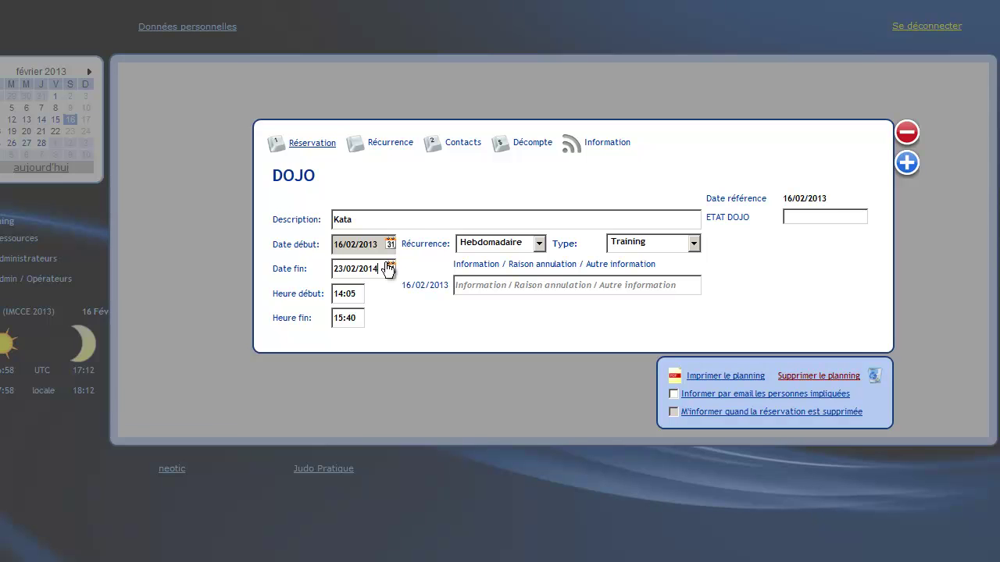
- Set Samedi as the recurring day, add a second contact person, then view Décompte
{"action": "left_click", "coordinate": [392, 143]}
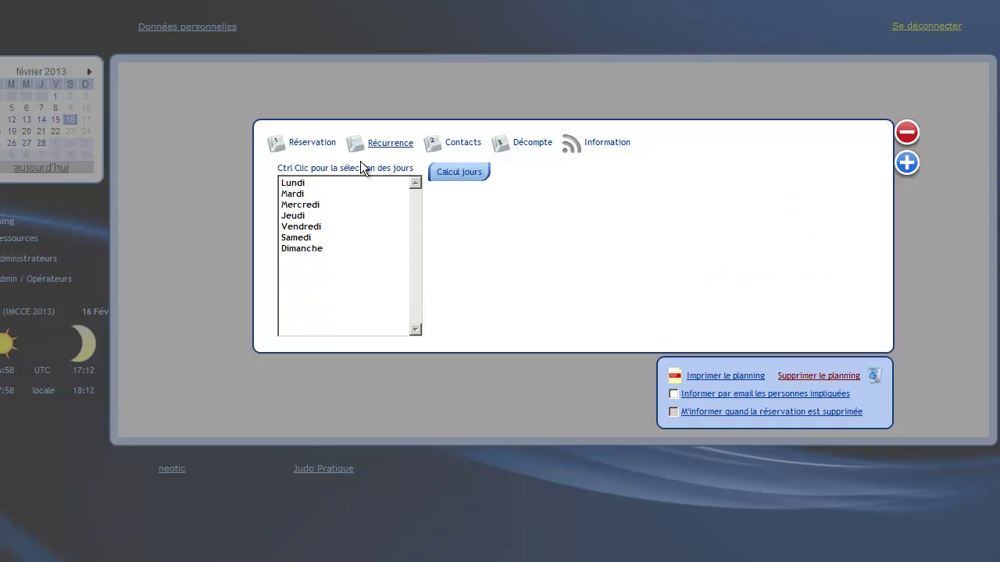
{"action": "left_click", "coordinate": [309, 238]}
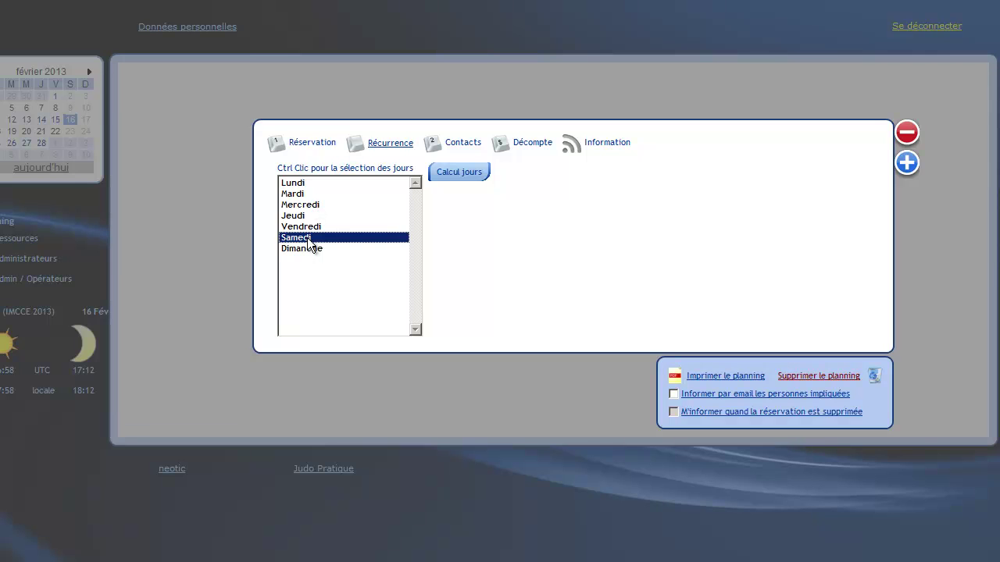
{"action": "left_click", "coordinate": [456, 145]}
{"action": "left_click", "coordinate": [598, 275]}
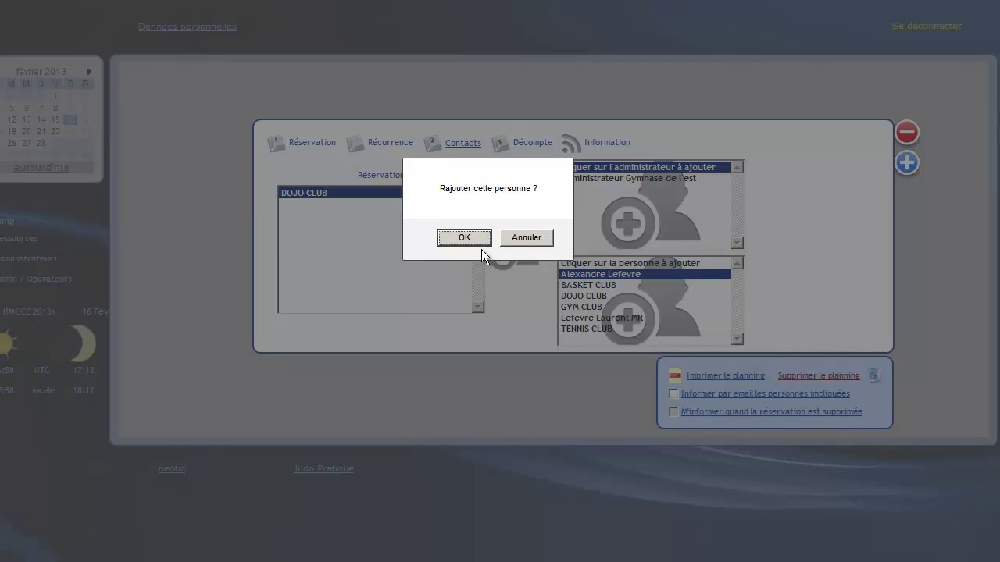
{"action": "left_click", "coordinate": [457, 237]}
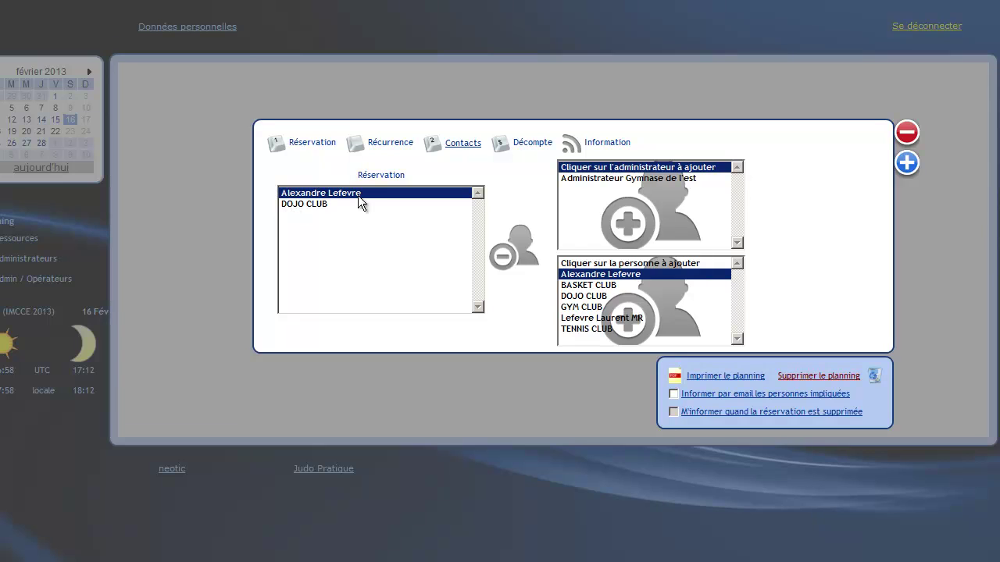
{"action": "left_click", "coordinate": [515, 145]}
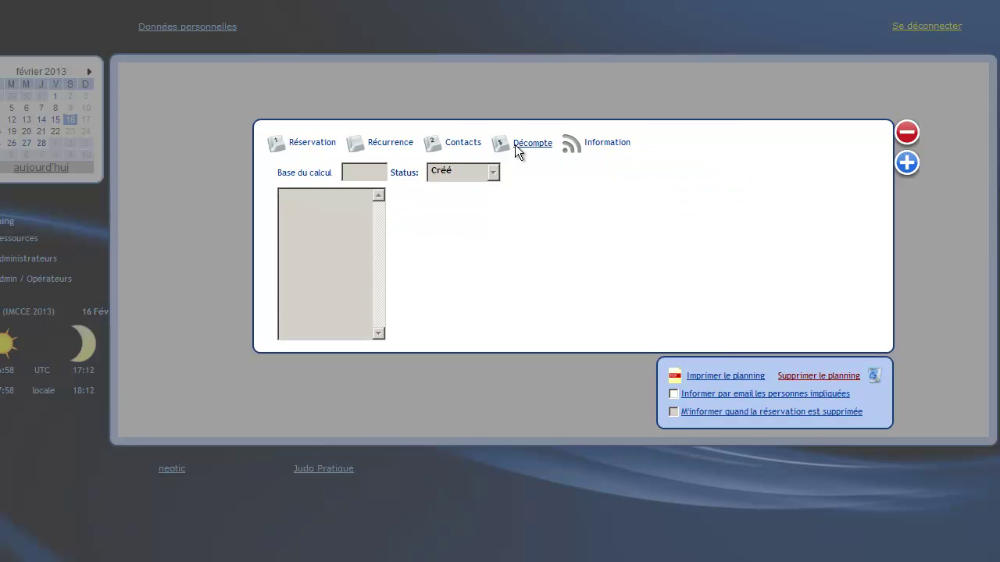
- Run Calcul jours on the Récurrence tab to list the Saturday dates from 16/02/2013
{"action": "left_click", "coordinate": [387, 143]}
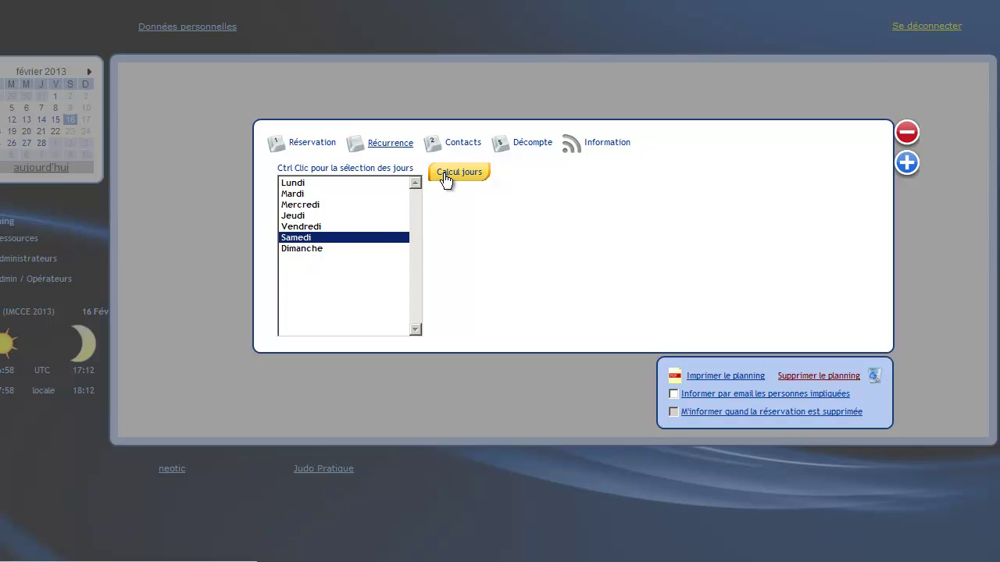
{"action": "left_click", "coordinate": [445, 180]}
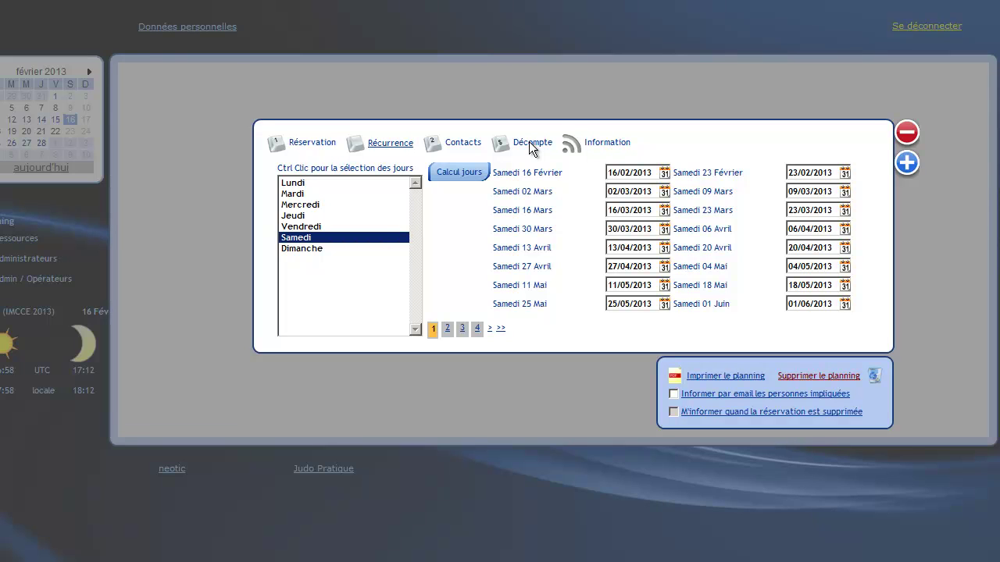
- Add an Information note naming the instructor and save the Kata booking
{"action": "left_click", "coordinate": [603, 142]}
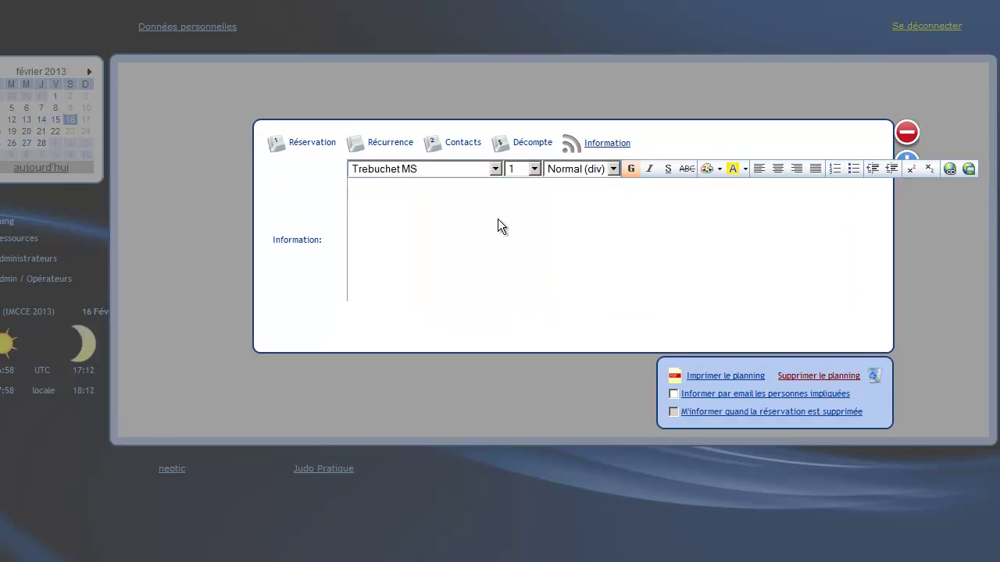
{"action": "type", "text": "Moniteur: Patrick"}
{"action": "left_click", "coordinate": [907, 160]}
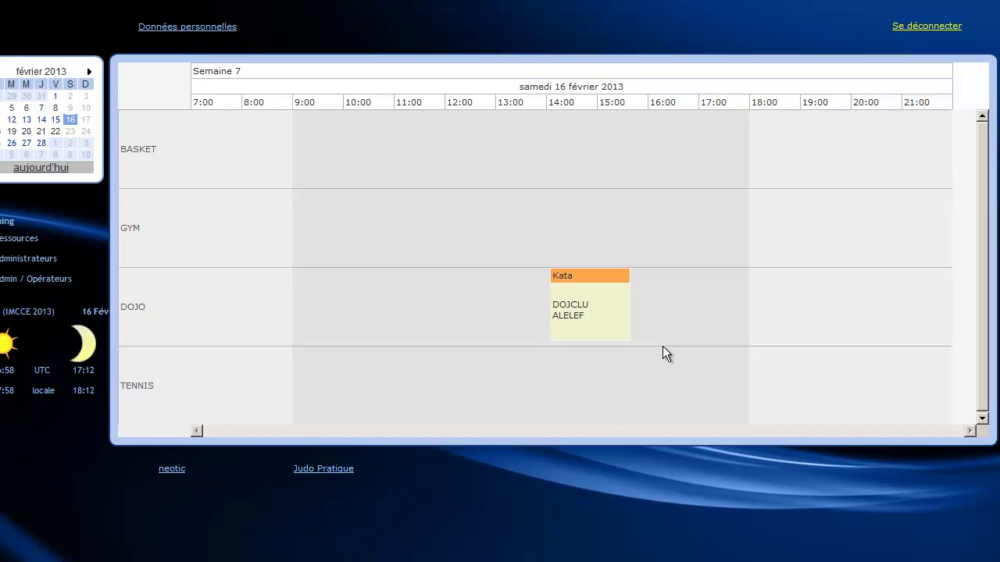
- Confirm Kata repeats in the Dojo row on Saturday 23 February, then bring up the personal data details
{"action": "left_click", "coordinate": [70, 133]}
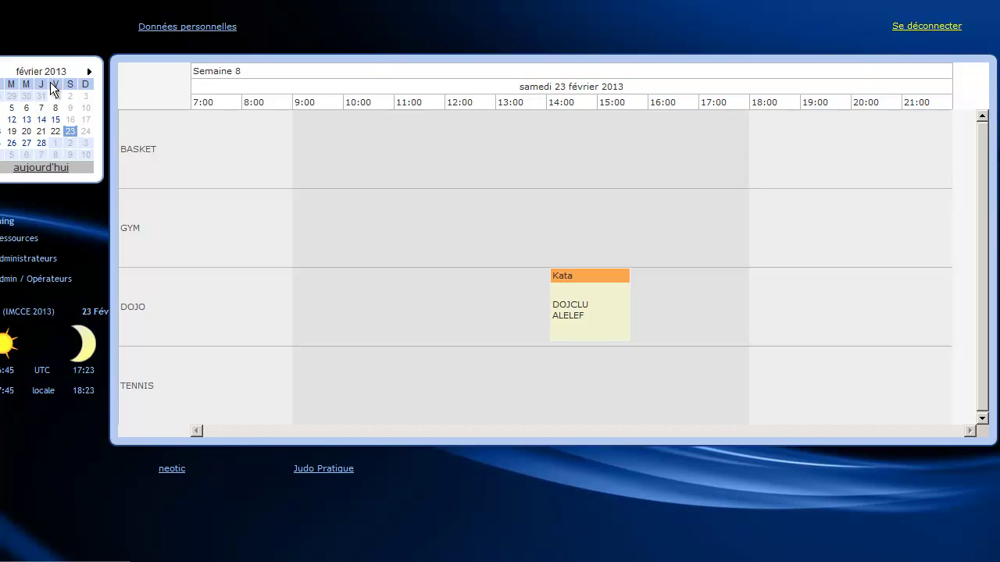
{"action": "left_click", "coordinate": [180, 28]}
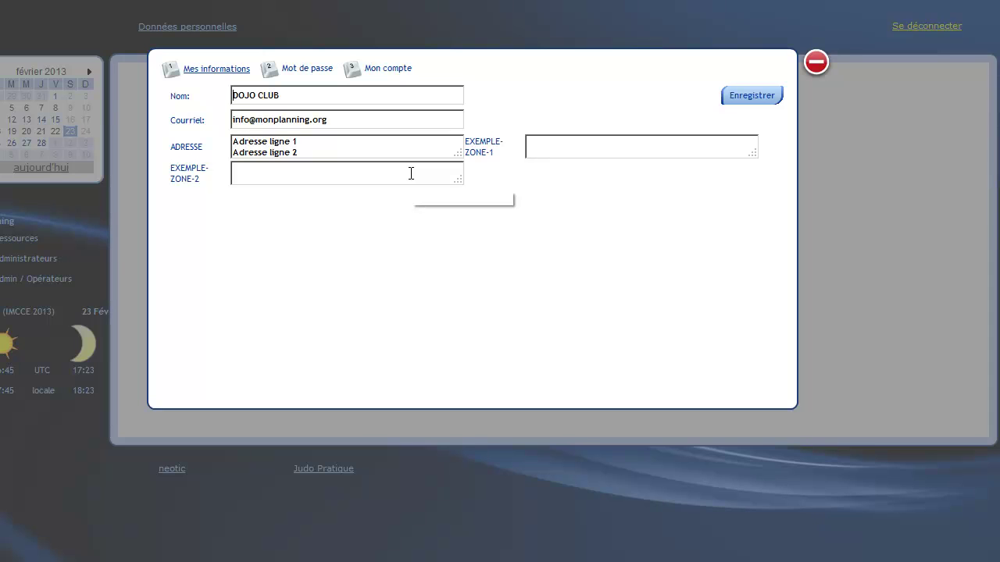
- Review the Mot de passe and Mon compte sections, go back to Mes informations, and close the dialog
{"action": "left_click", "coordinate": [293, 66]}
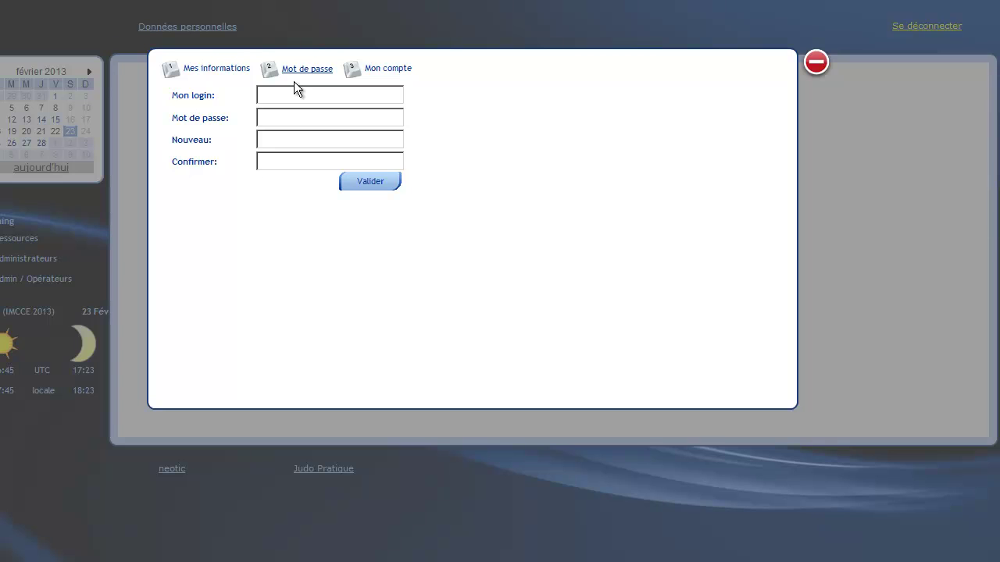
{"action": "left_click", "coordinate": [392, 69]}
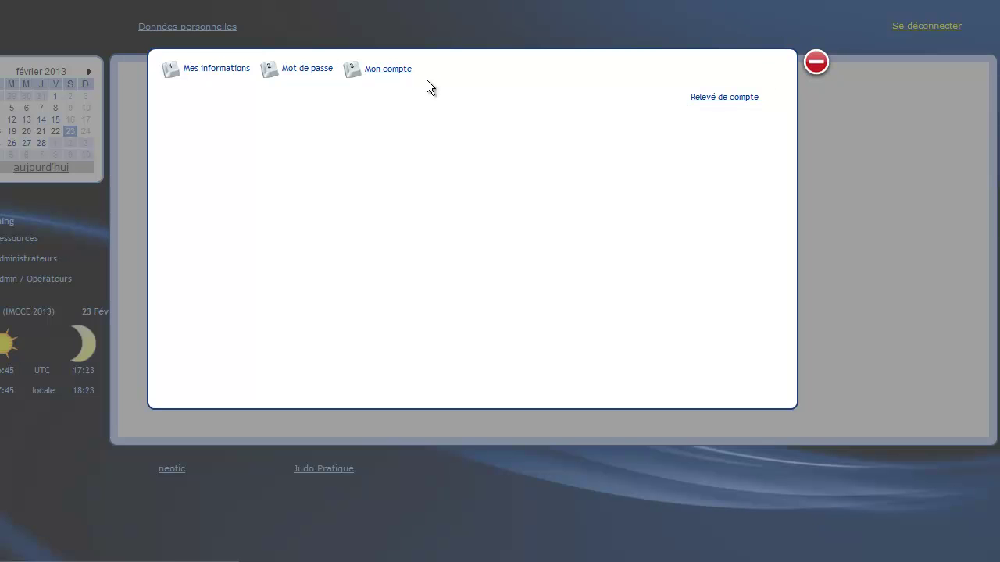
{"action": "left_click", "coordinate": [234, 68]}
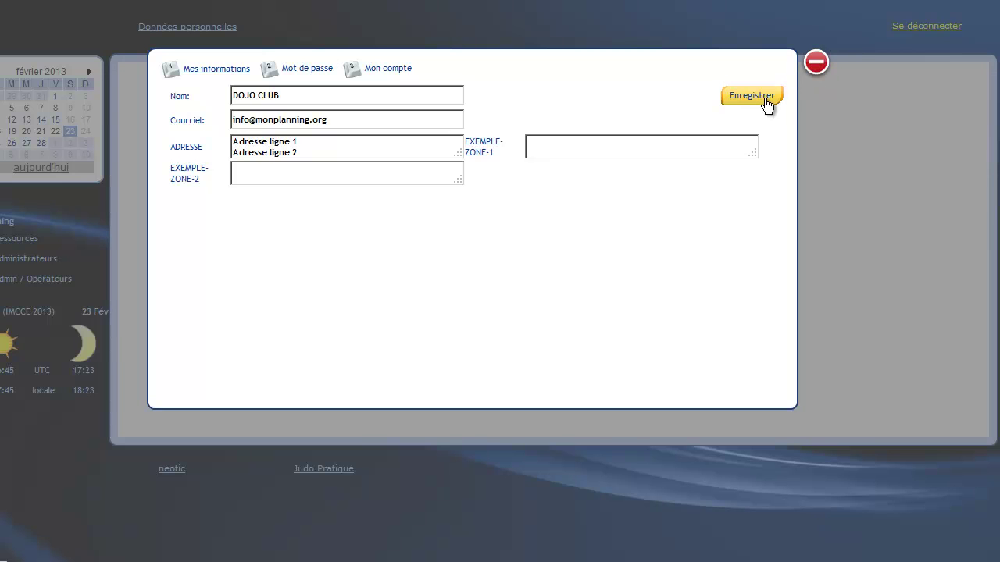
{"action": "left_click", "coordinate": [816, 64]}
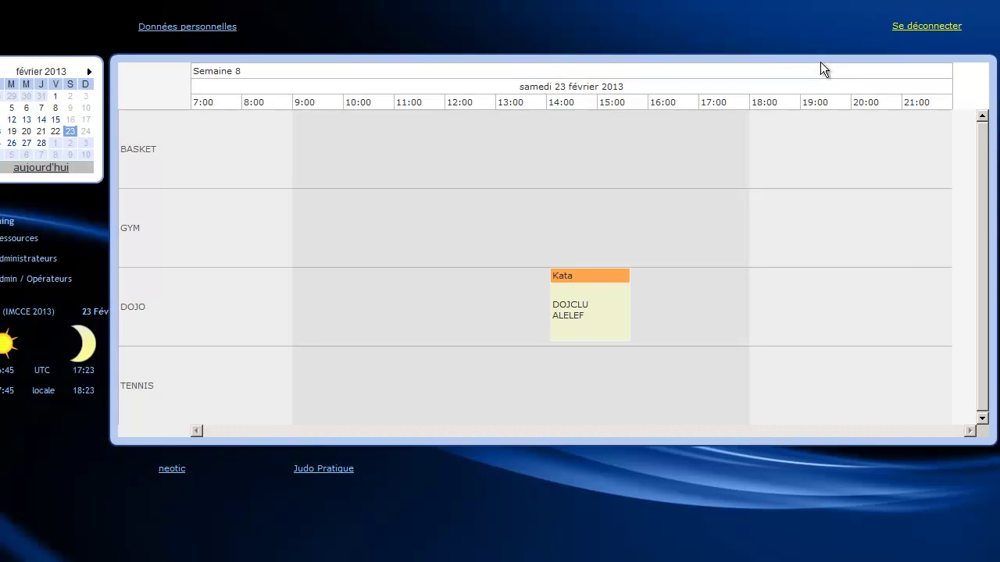